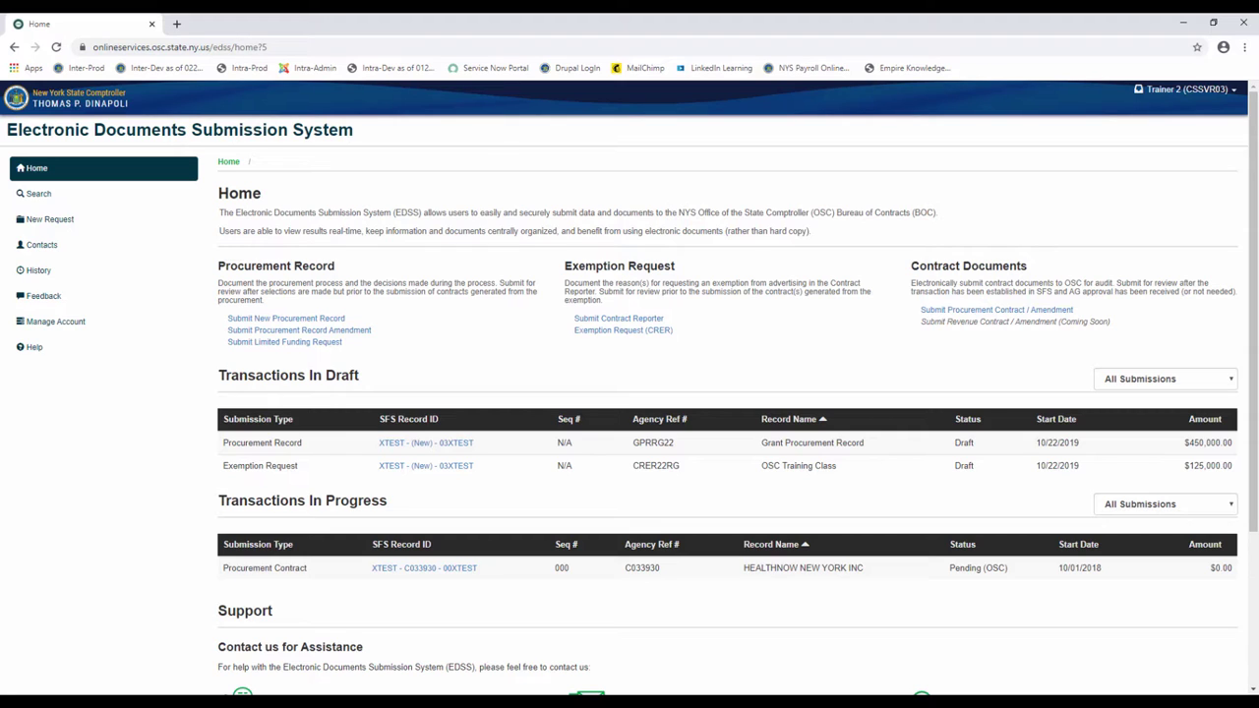
Step: Start a procurement contract/amendment submission, search for contracts with Audit ID DOH, and choose the Little Falls Hospital contract amendment
click(1031, 315)
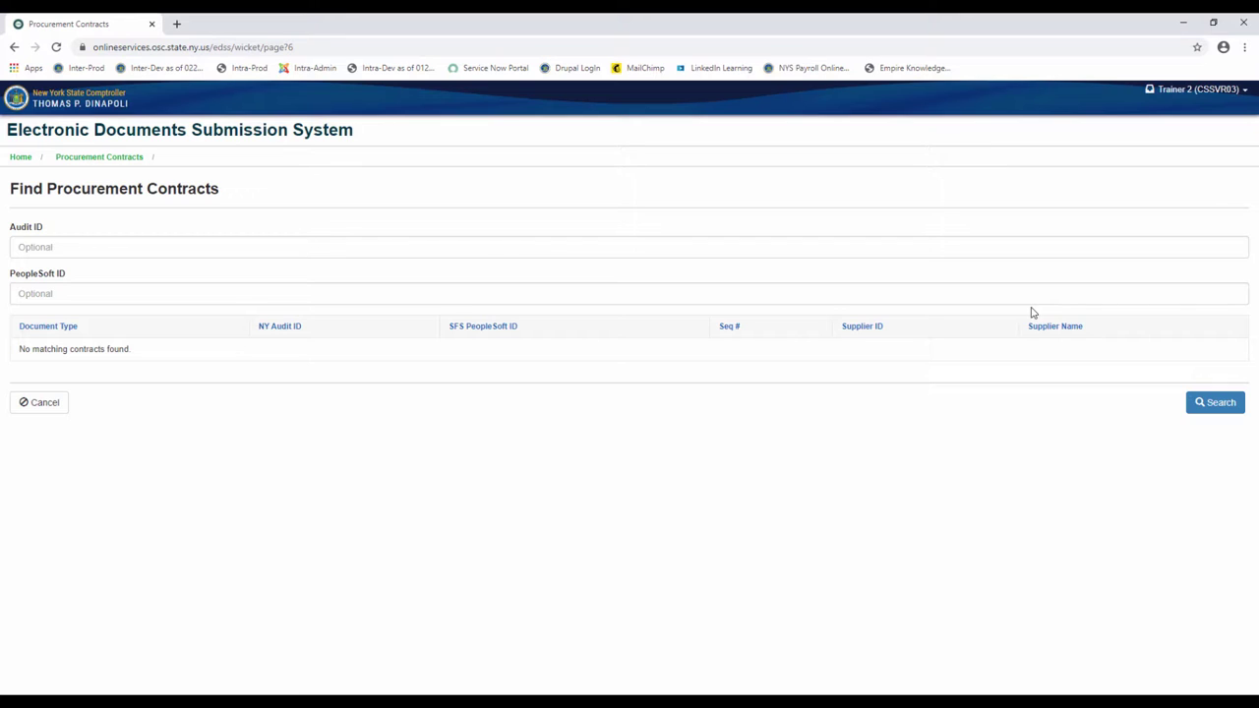
click(987, 247)
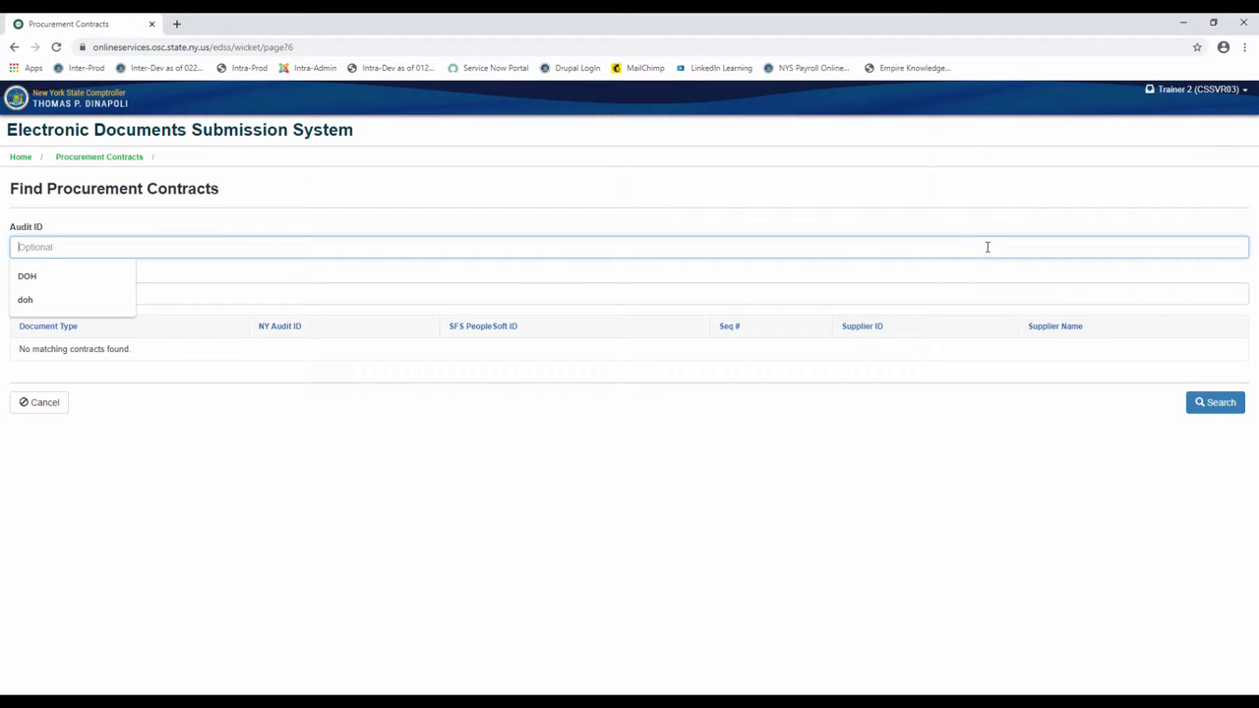
text(doh)
click(61, 283)
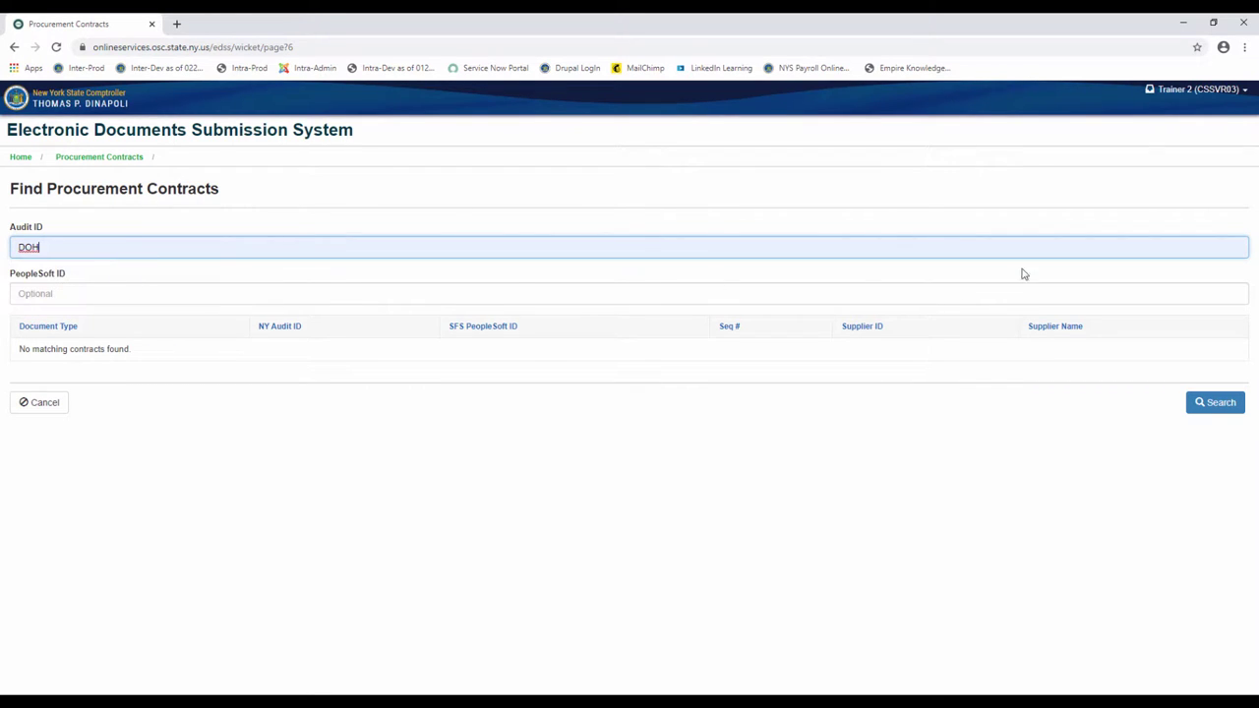
click(1199, 404)
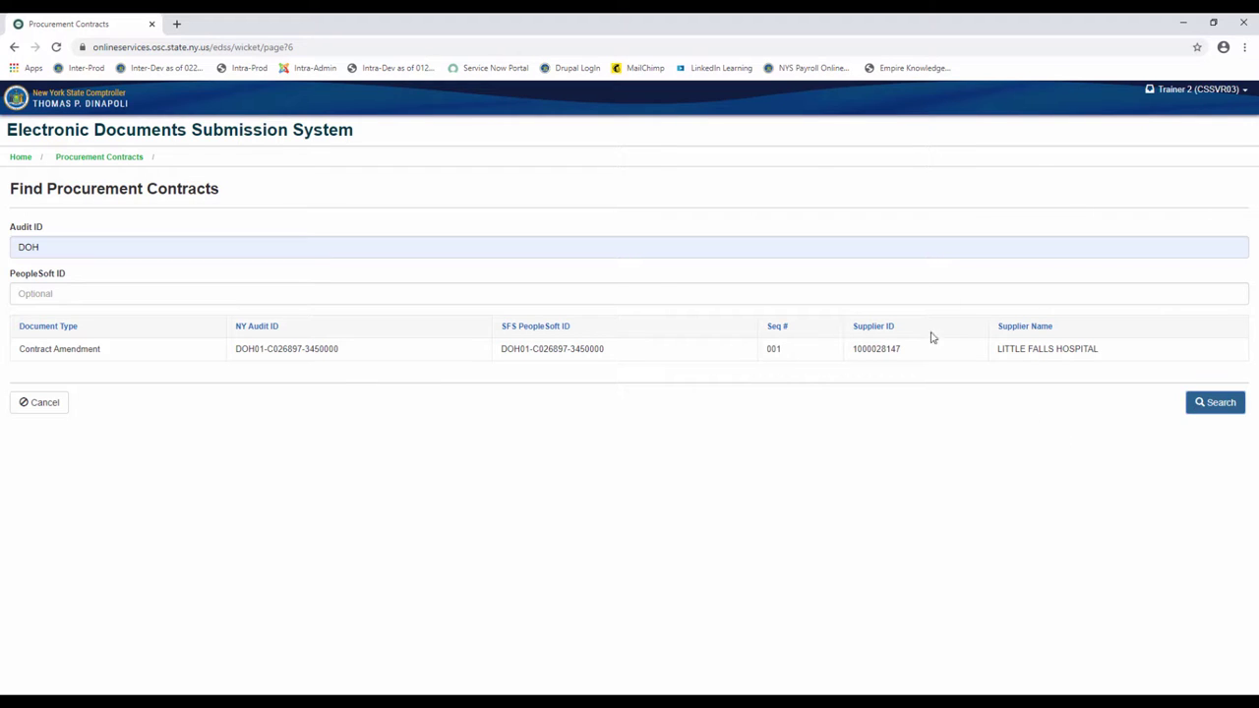
click(855, 352)
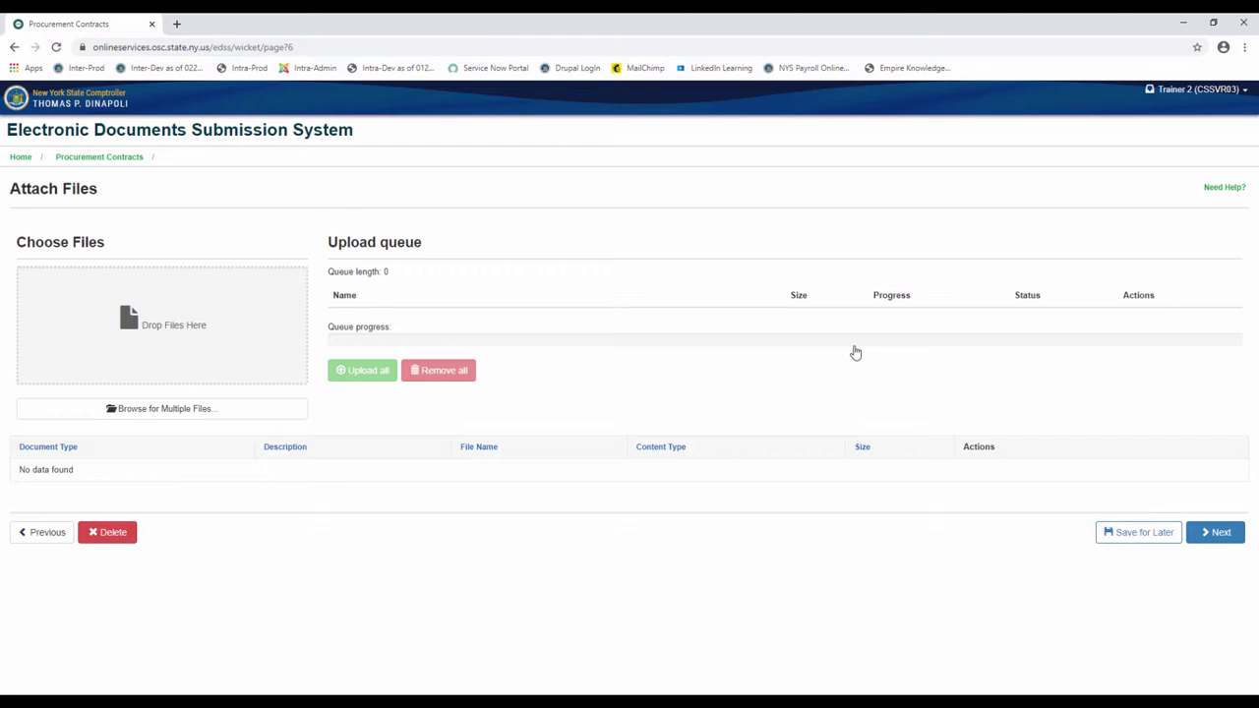
Step: Browse the Documents folder and add Document.docx to the upload queue
click(177, 410)
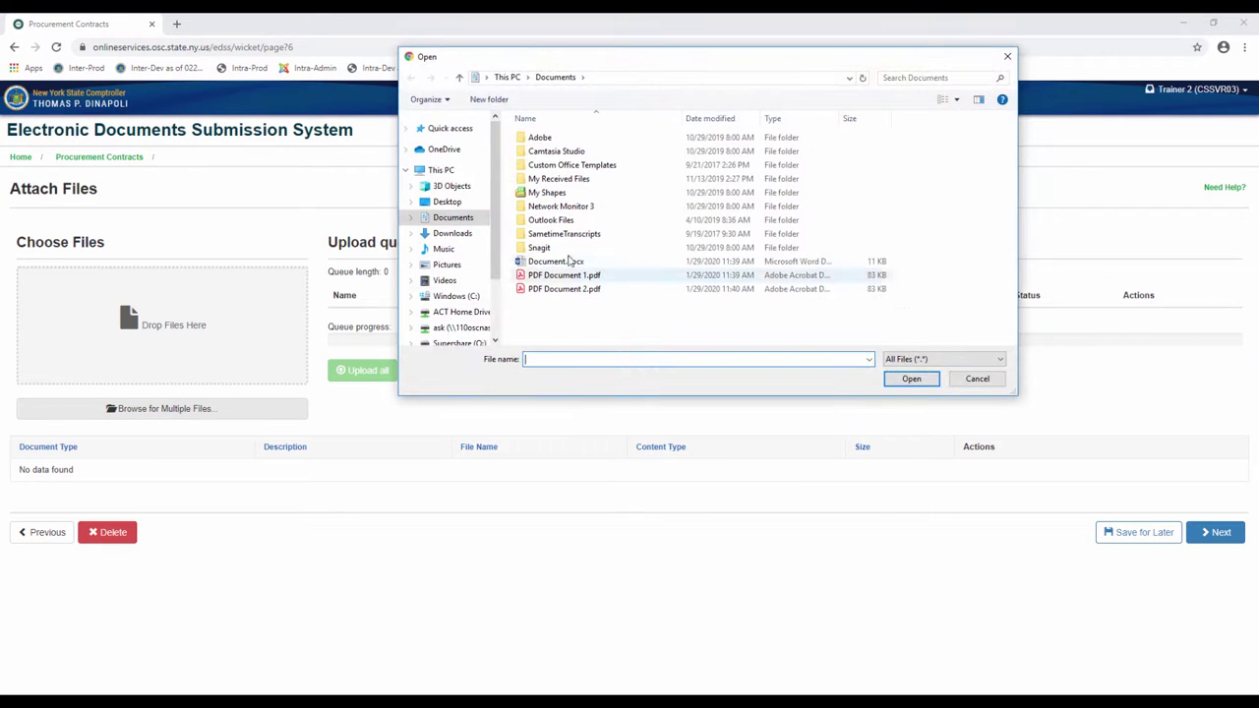
click(570, 261)
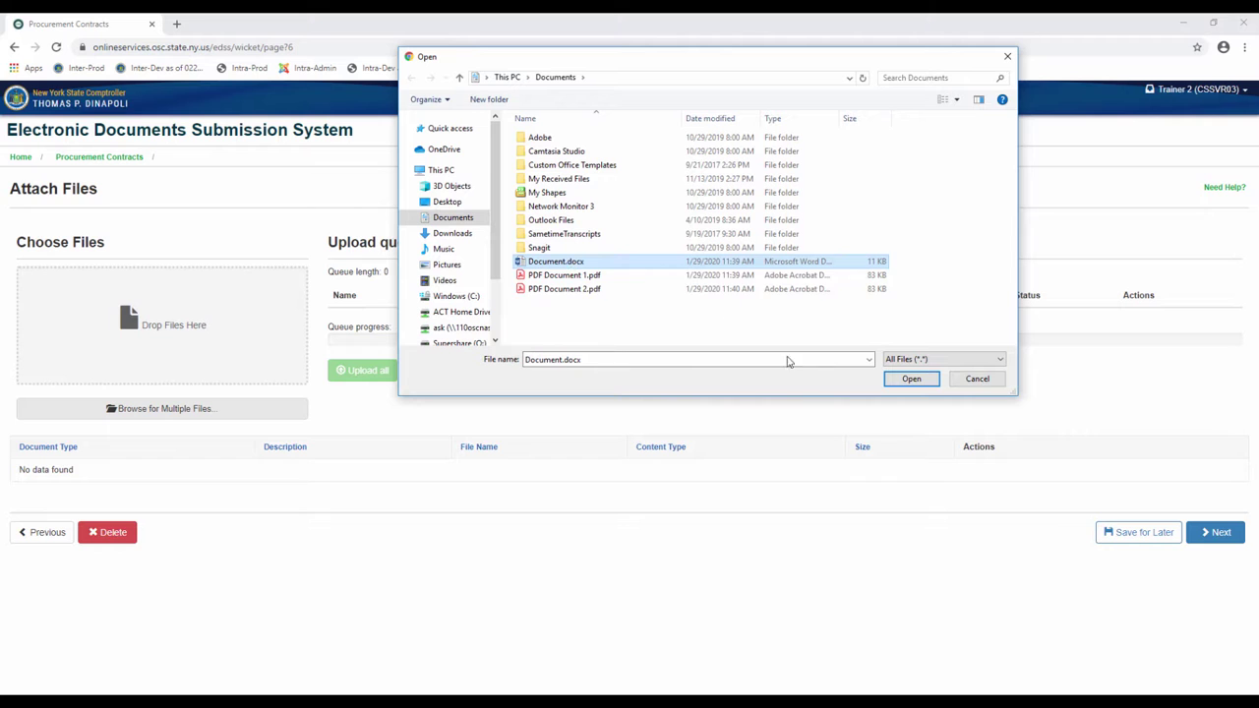
click(908, 380)
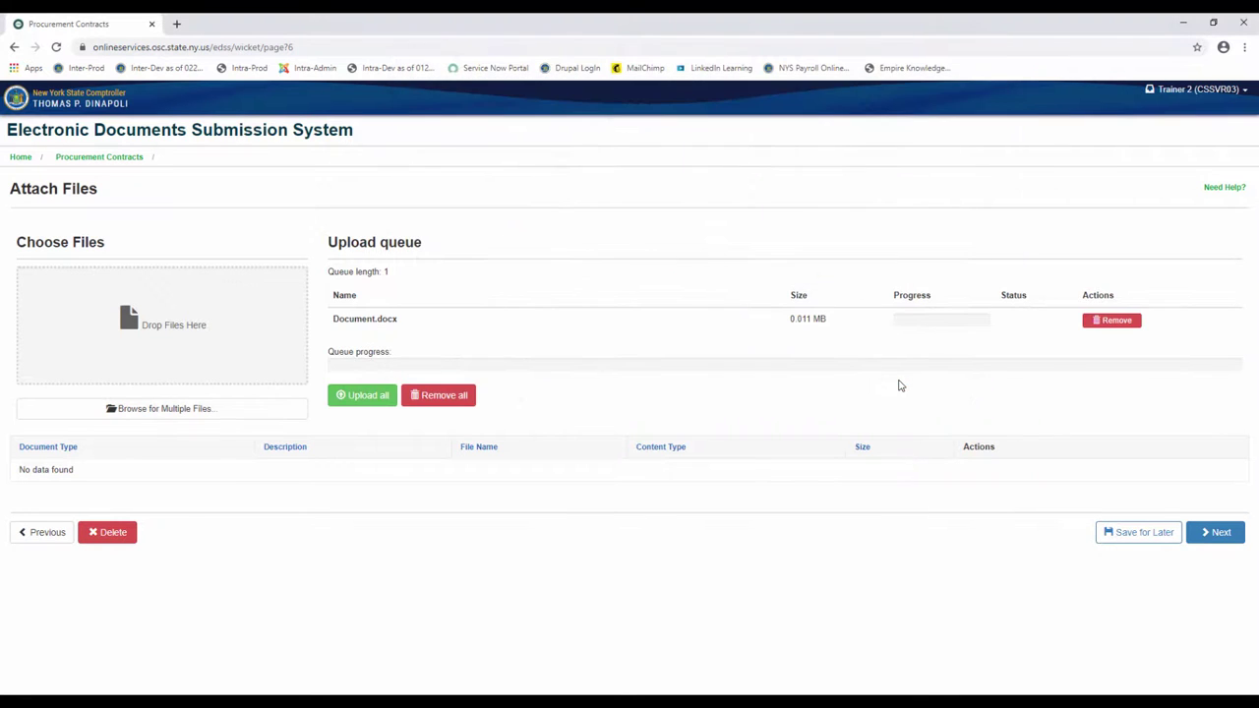
Step: Add Document.docx, PDF Document 1.pdf and PDF Document 2.pdf together from the File Explorer Documents folder to the queue, and upload all queued files
click(278, 702)
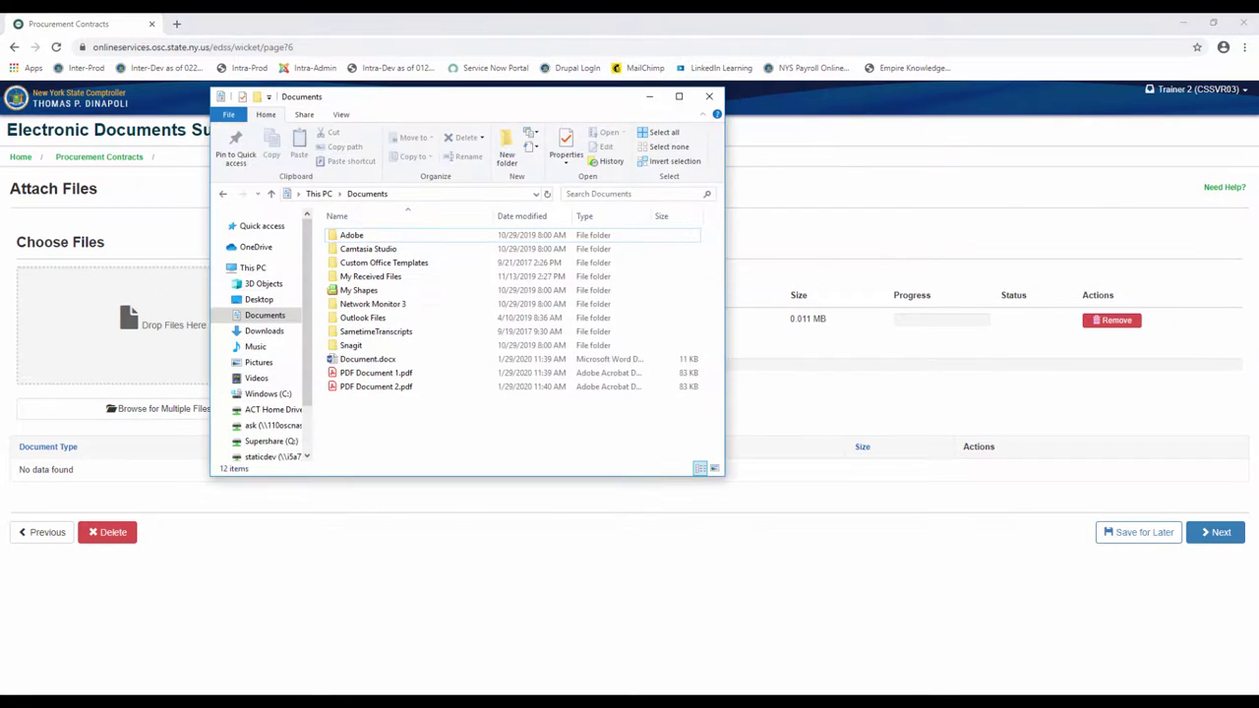
click(405, 373)
ctrl+click(394, 360)
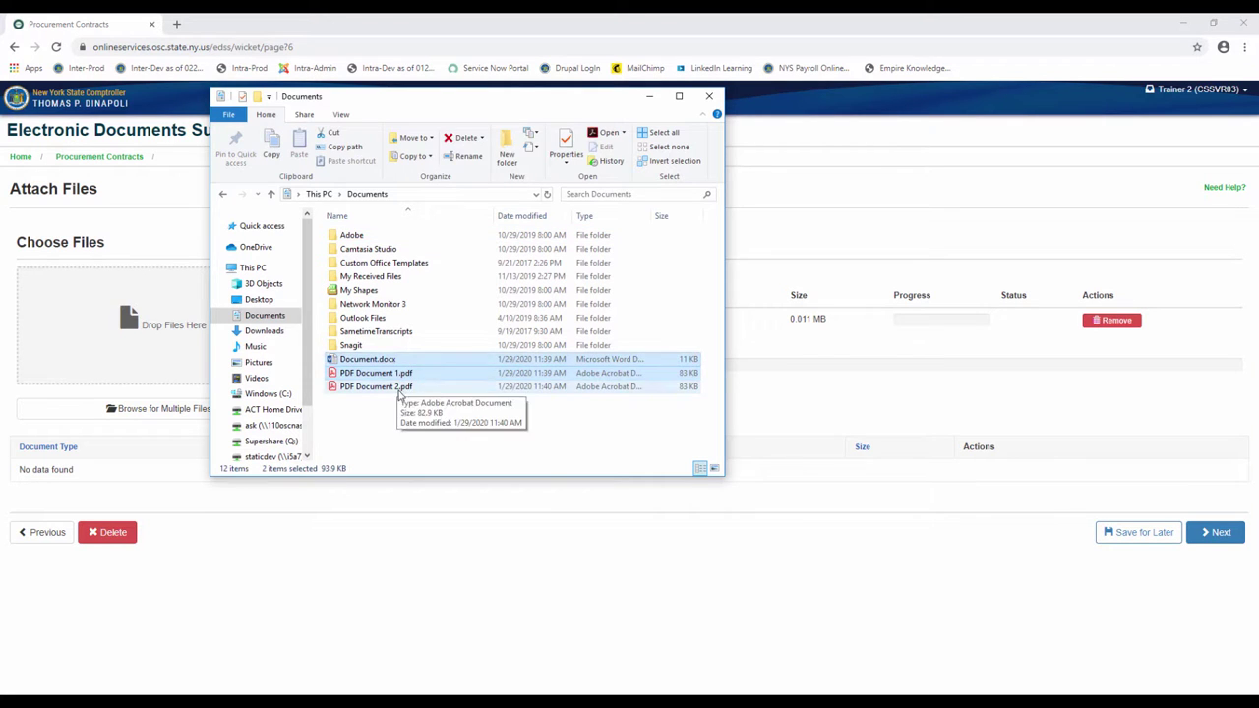
ctrl+click(401, 388)
drag(473, 369, 140, 346)
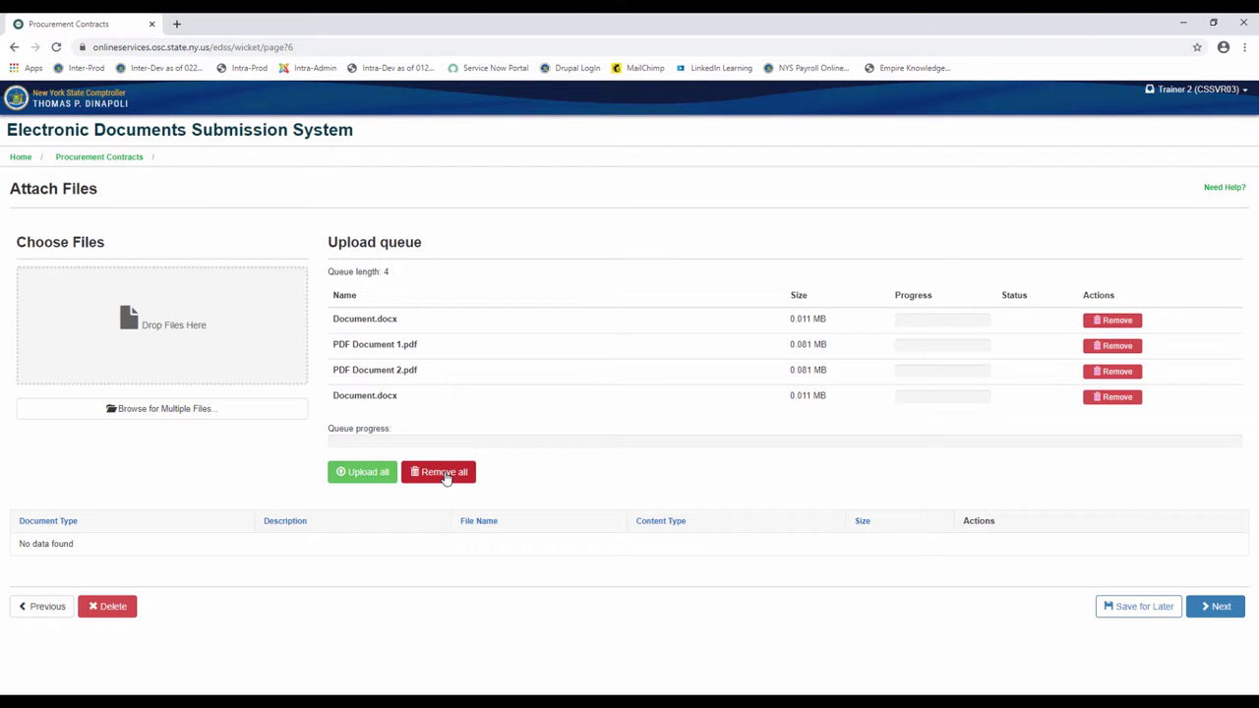
click(370, 473)
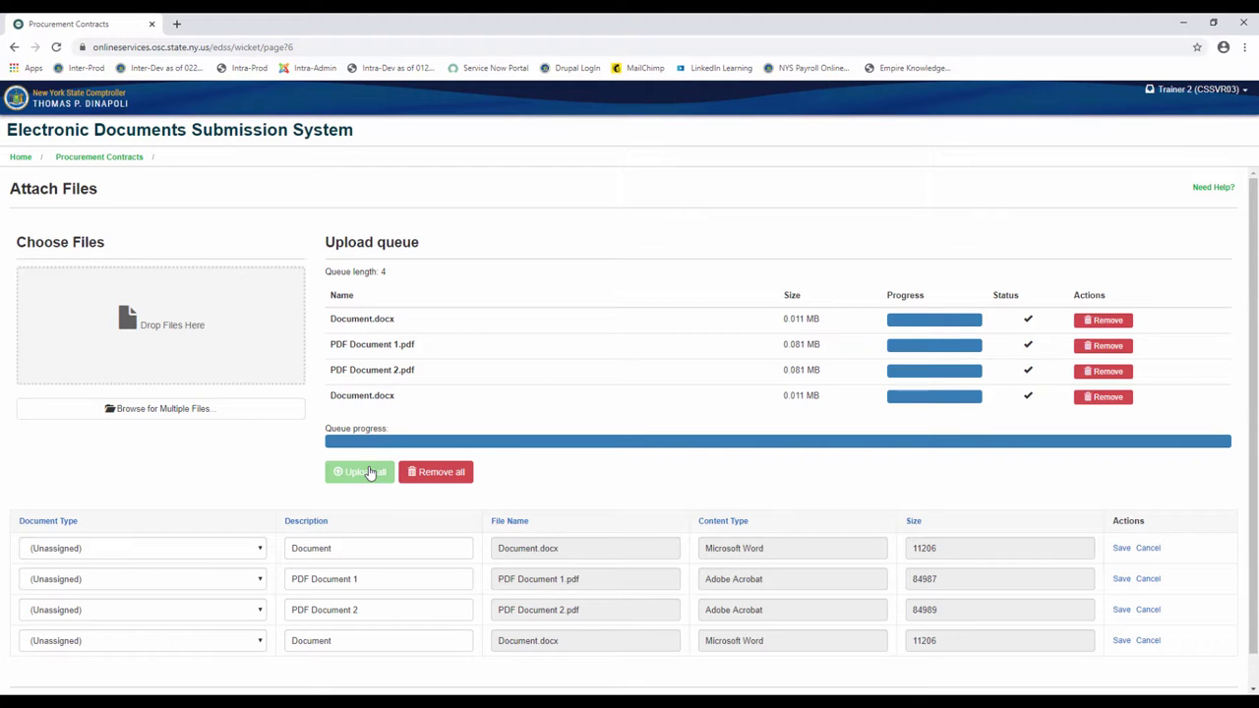
Step: Assign the four files, in row order, the document types Transaction Identifying Documents, Amendment, Supporting Documents, and Vendor Responsibility and Integrity
click(262, 552)
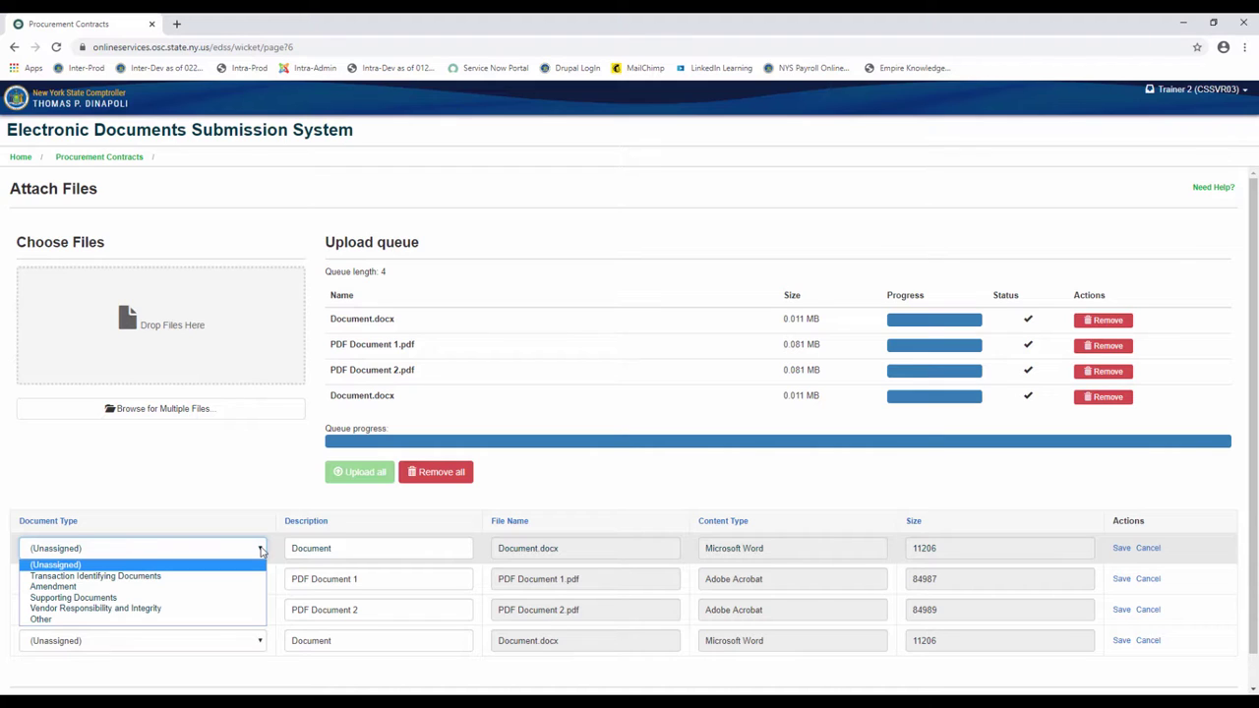
click(221, 577)
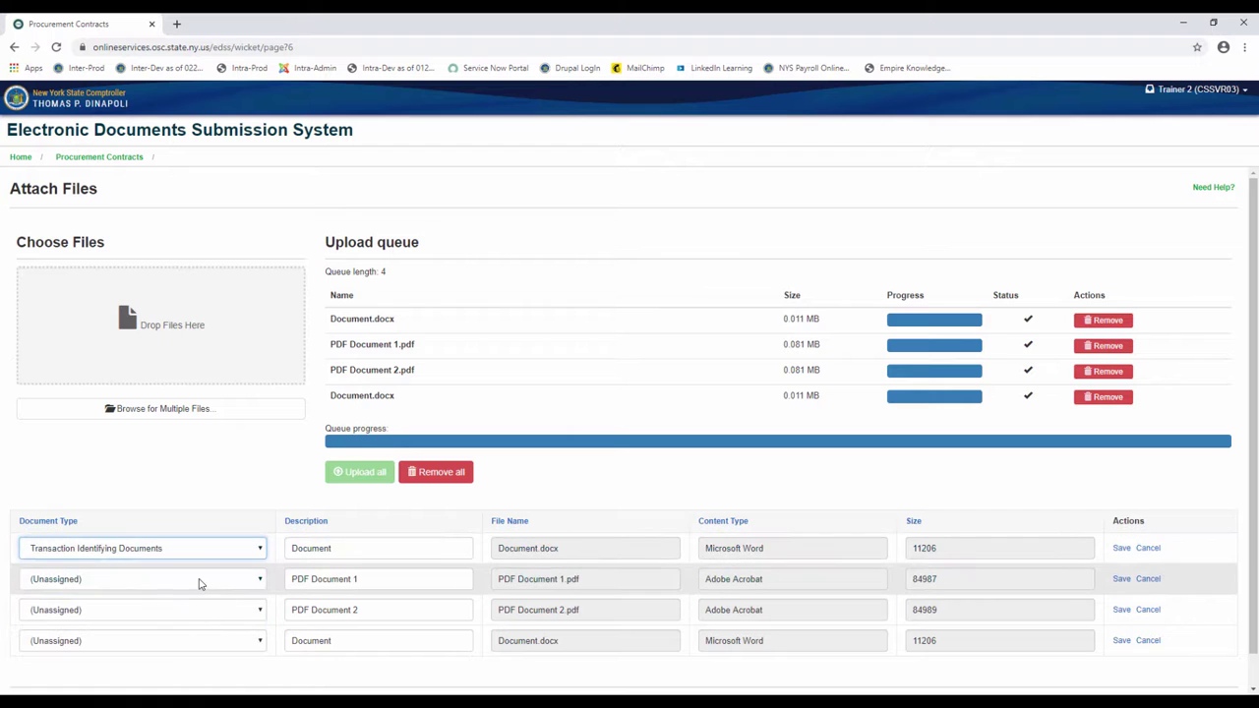
click(198, 580)
click(140, 616)
click(146, 614)
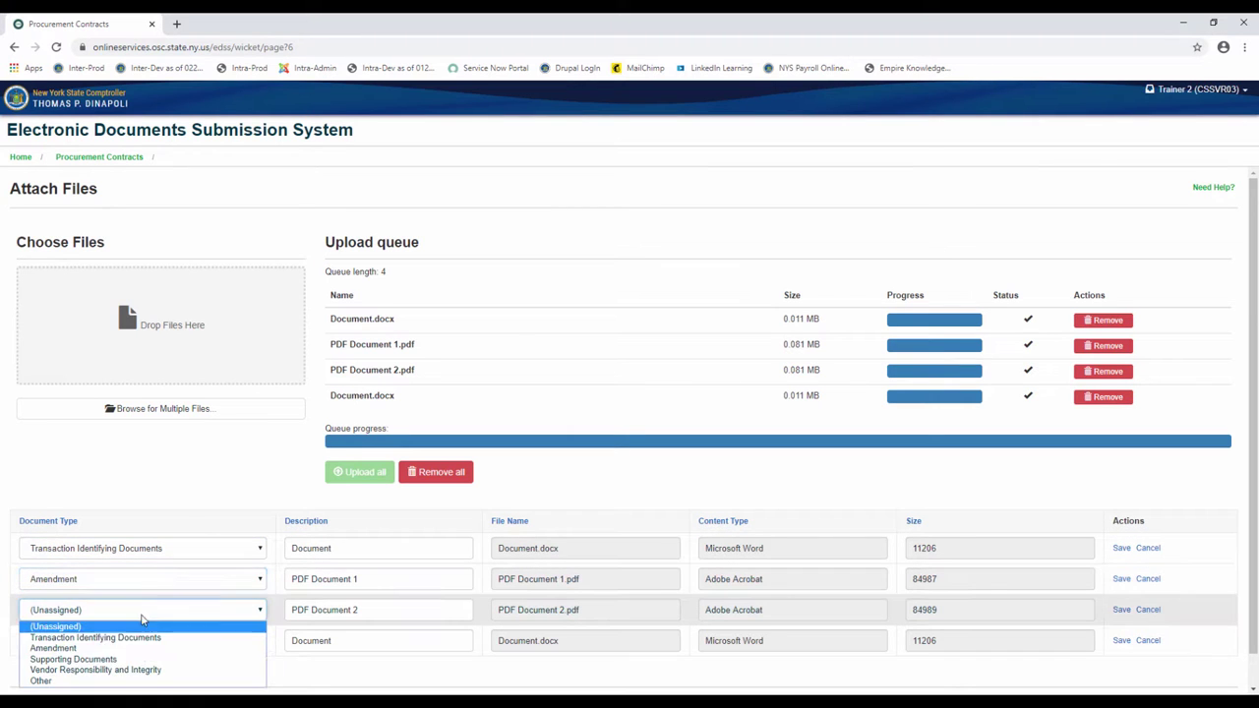
click(103, 661)
click(113, 641)
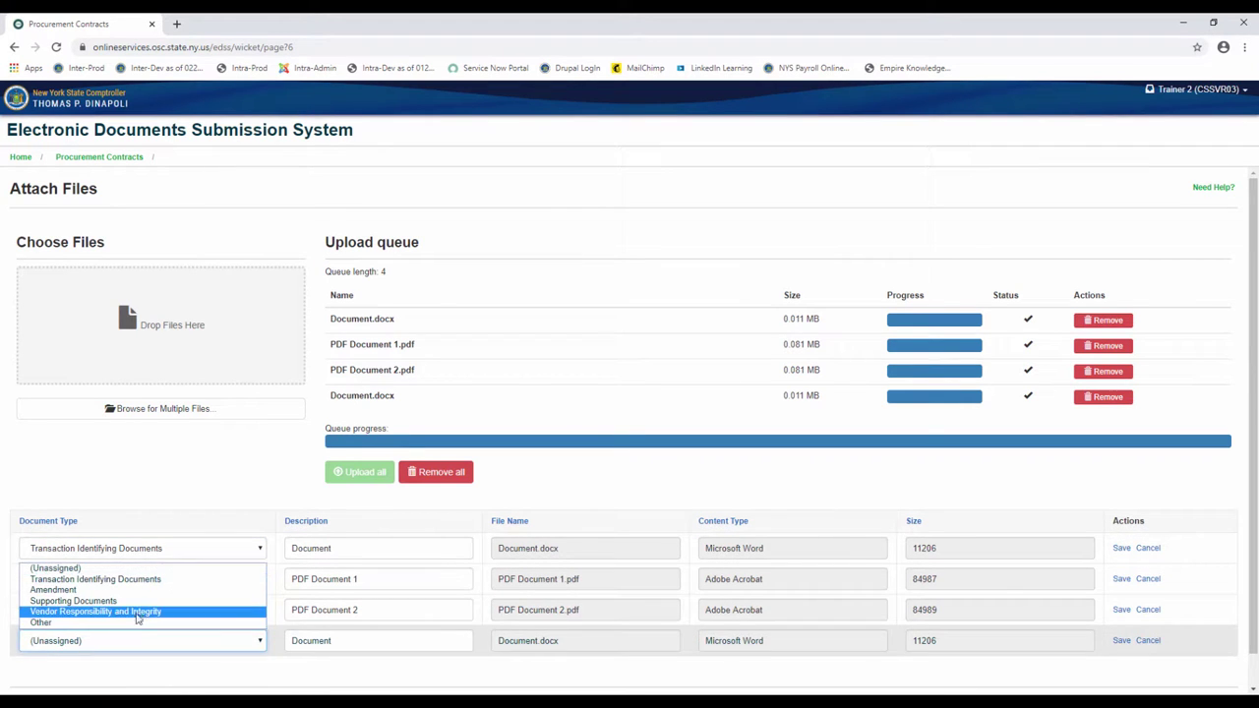
click(139, 613)
Step: Set the four file descriptions, in row order, to Cover Letter, Amend, Vendor website, and WC & DB
drag(358, 546, 262, 551)
text(C)
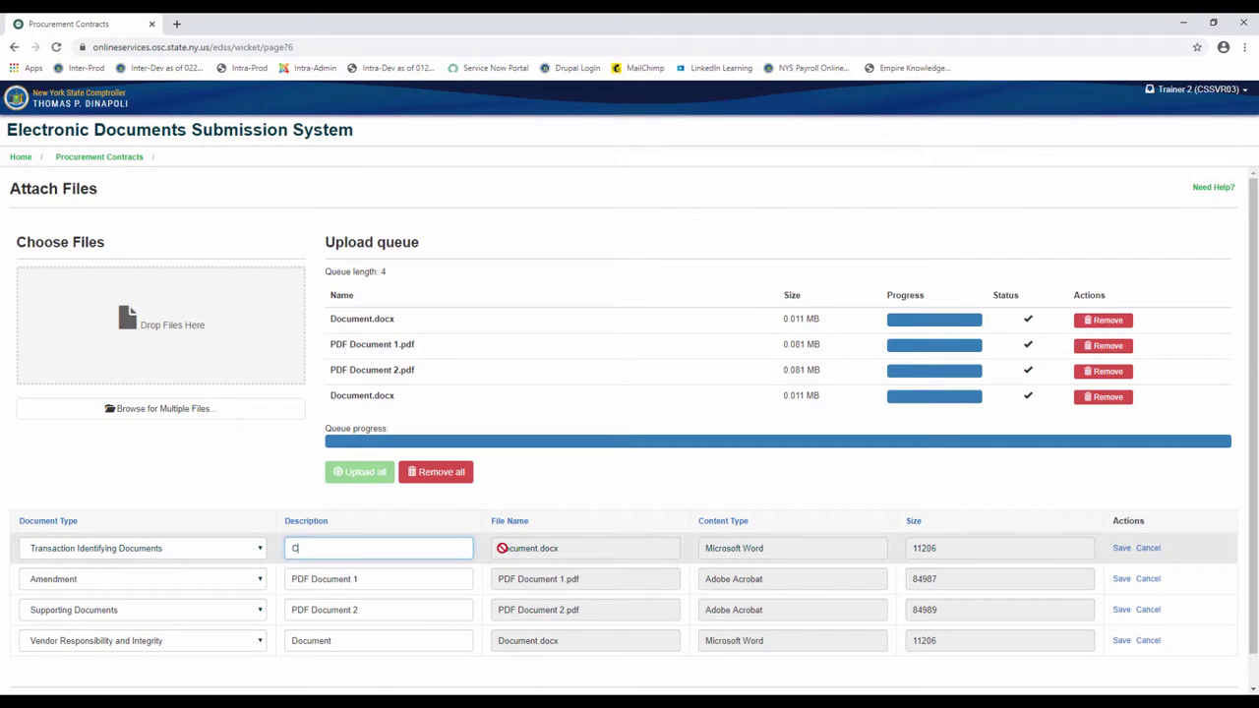
text(over Letter)
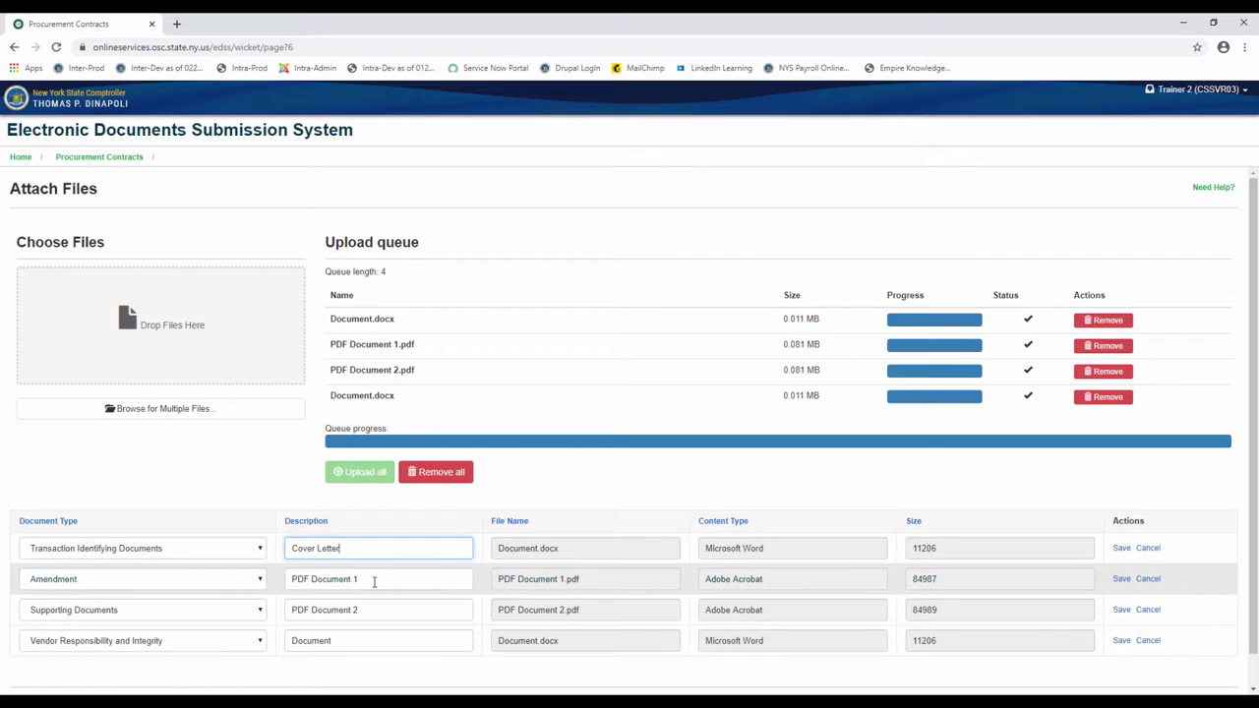
drag(374, 581, 251, 608)
text(Amend)
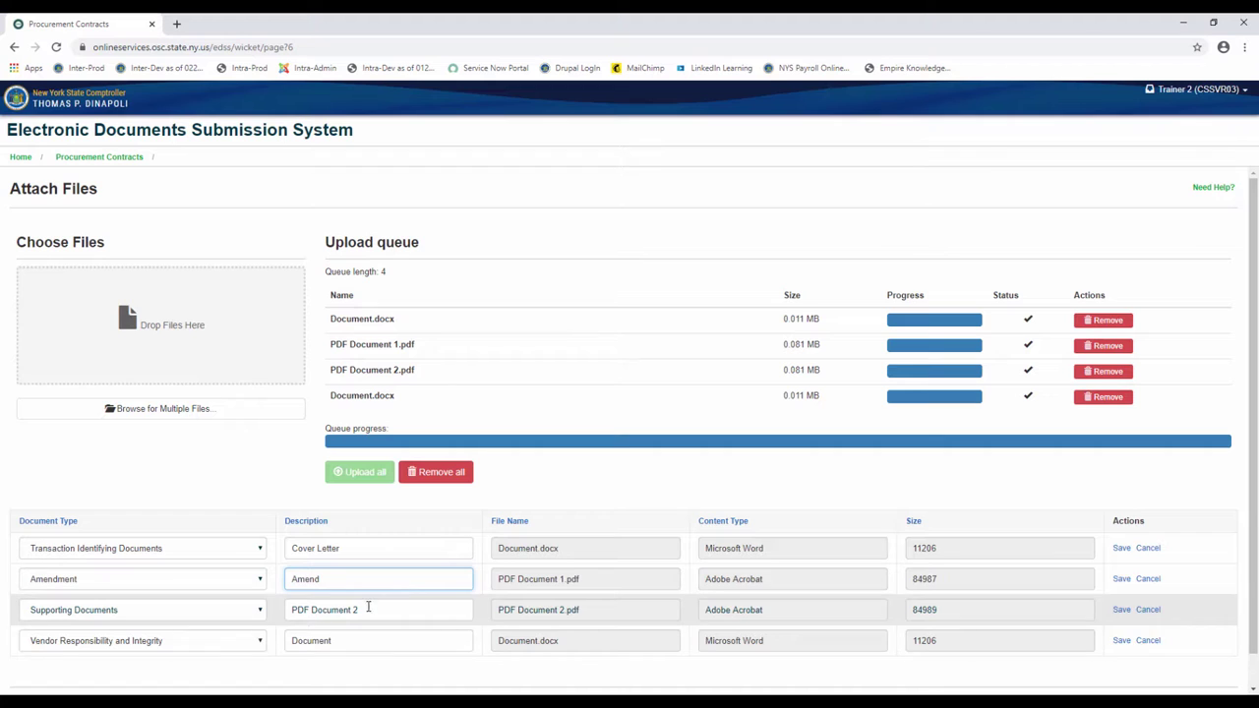
drag(366, 609, 257, 614)
text(Vendor )
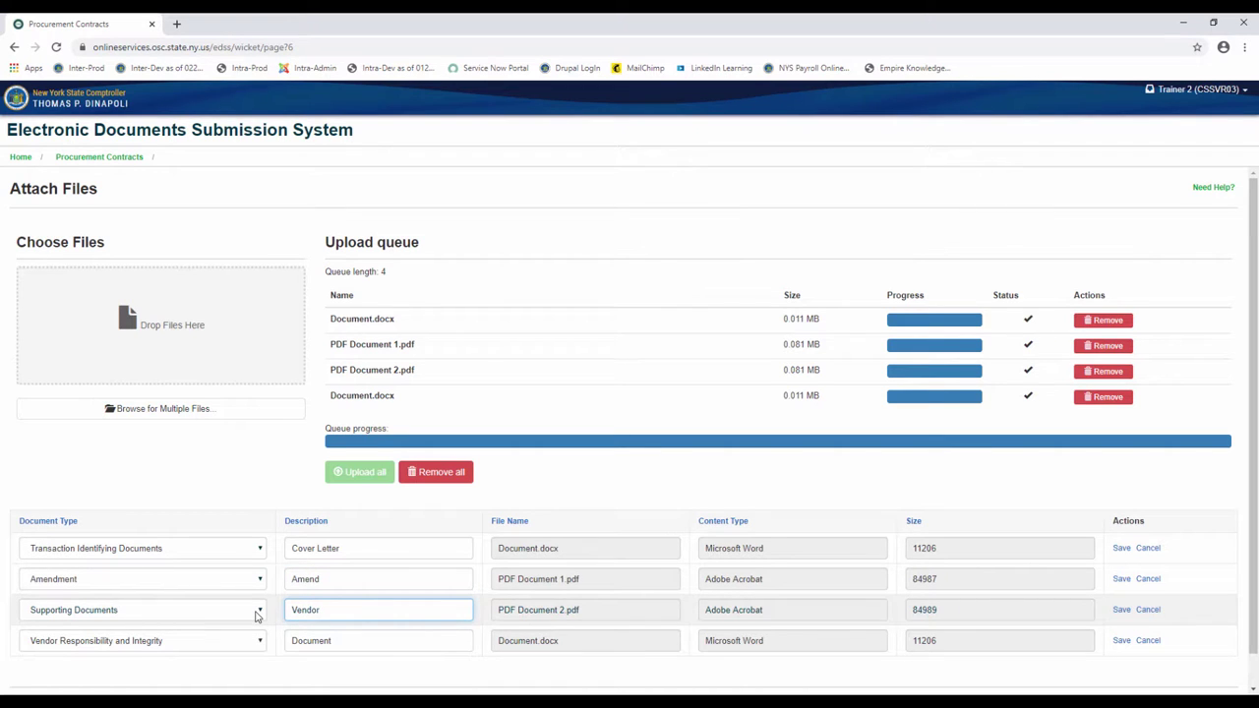
text(website)
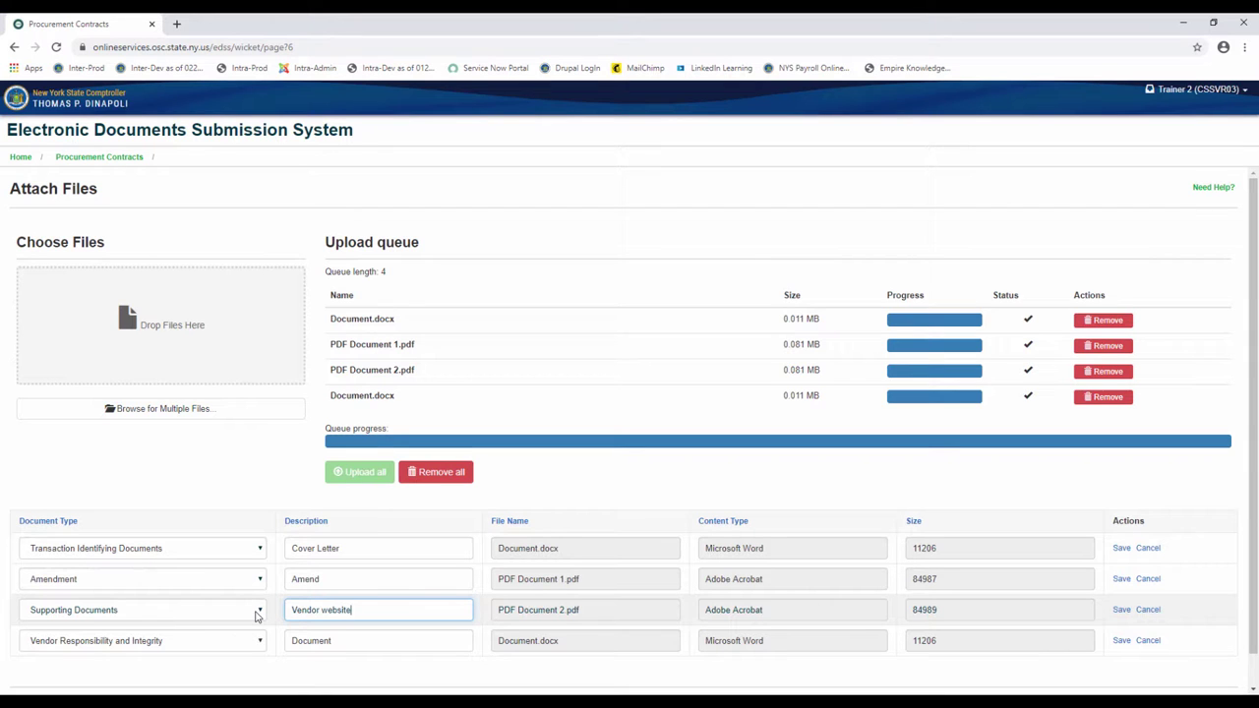
double_click(354, 639)
text(WC &)
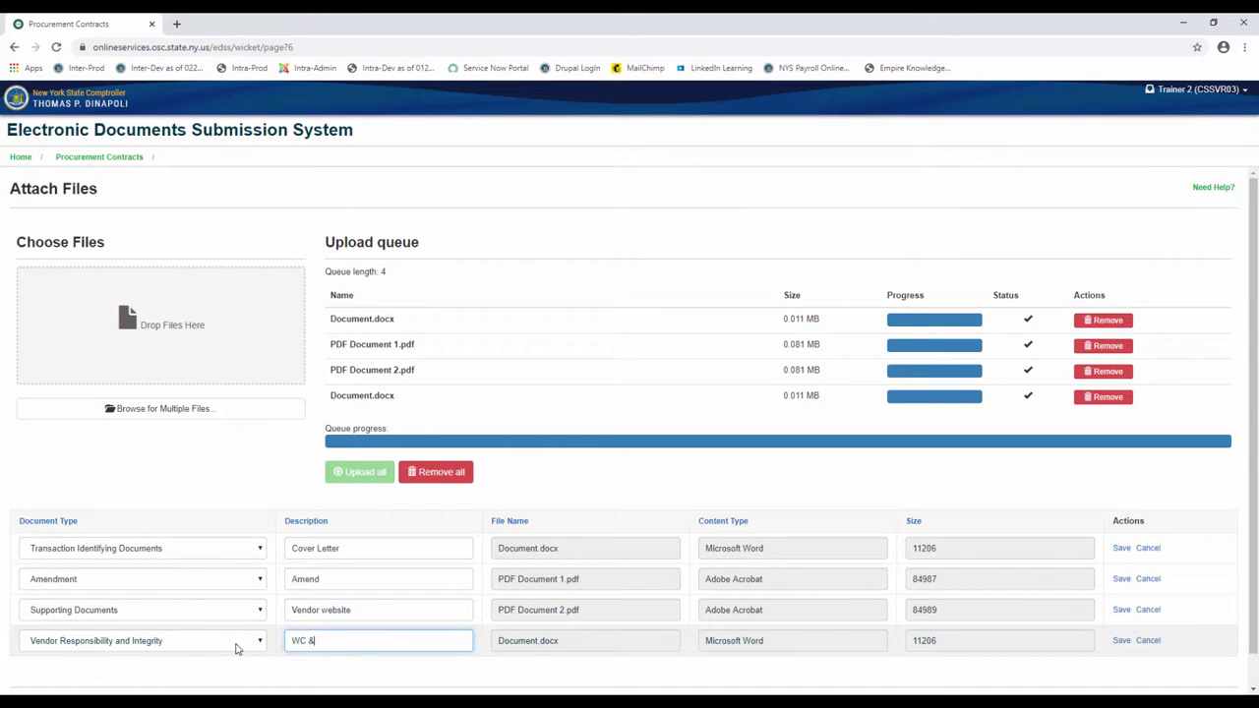
text( DB)
Step: Save all four attachment rows and proceed to choosing additional contacts
click(1119, 549)
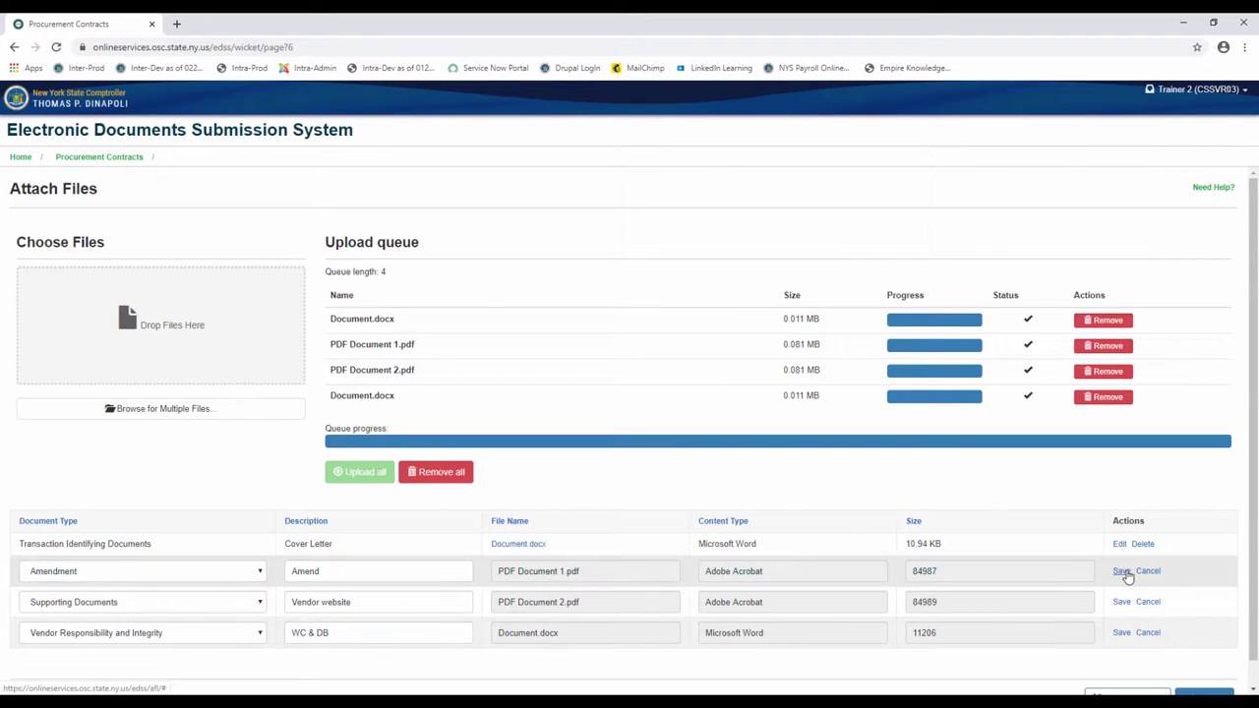
click(1121, 571)
click(1120, 594)
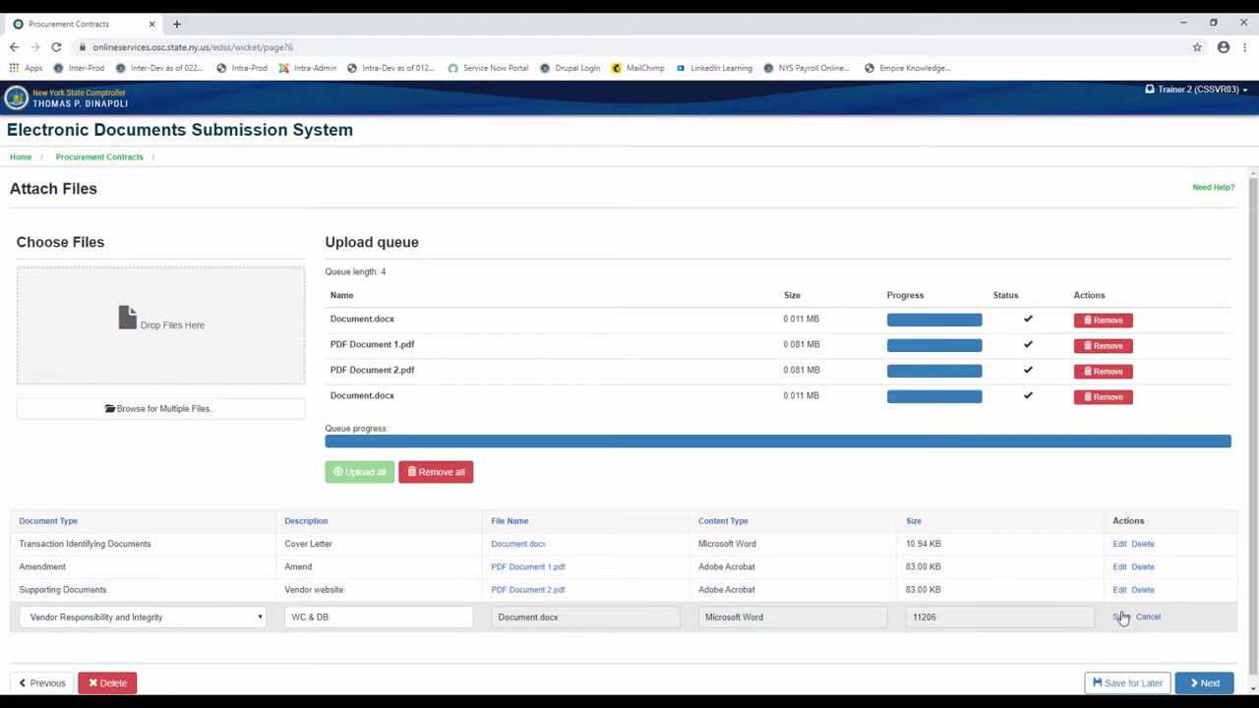
click(1122, 621)
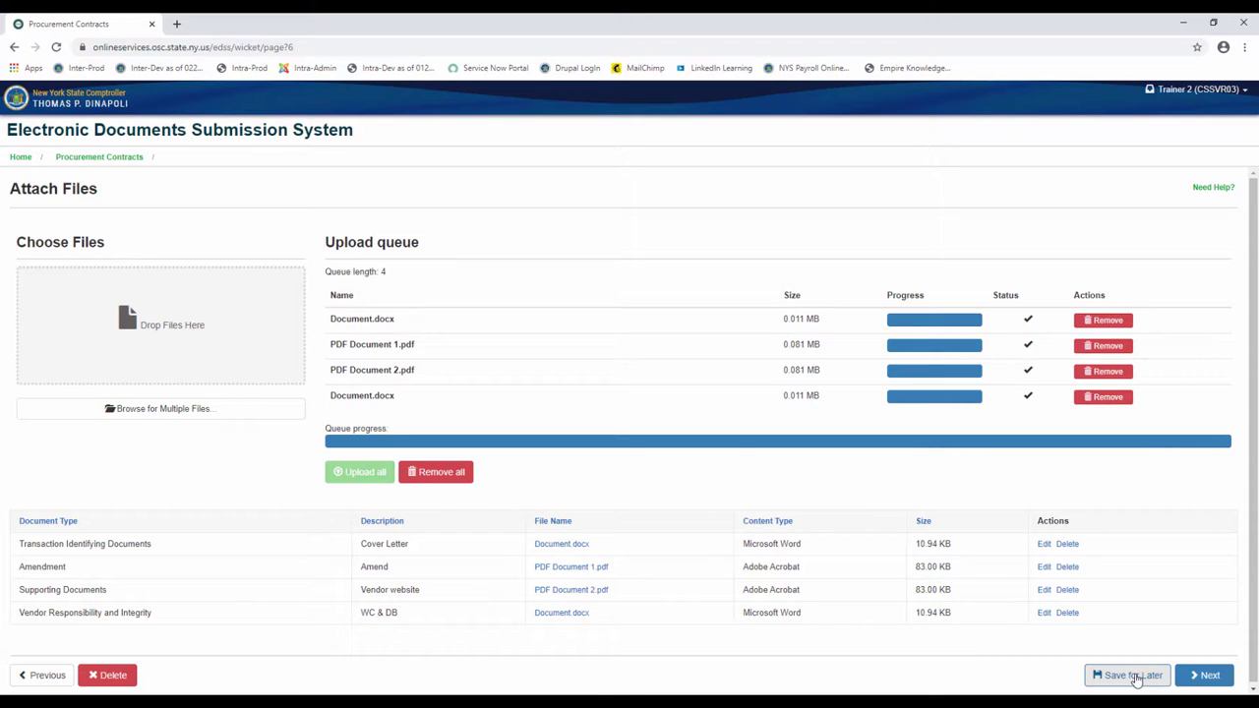
click(1210, 676)
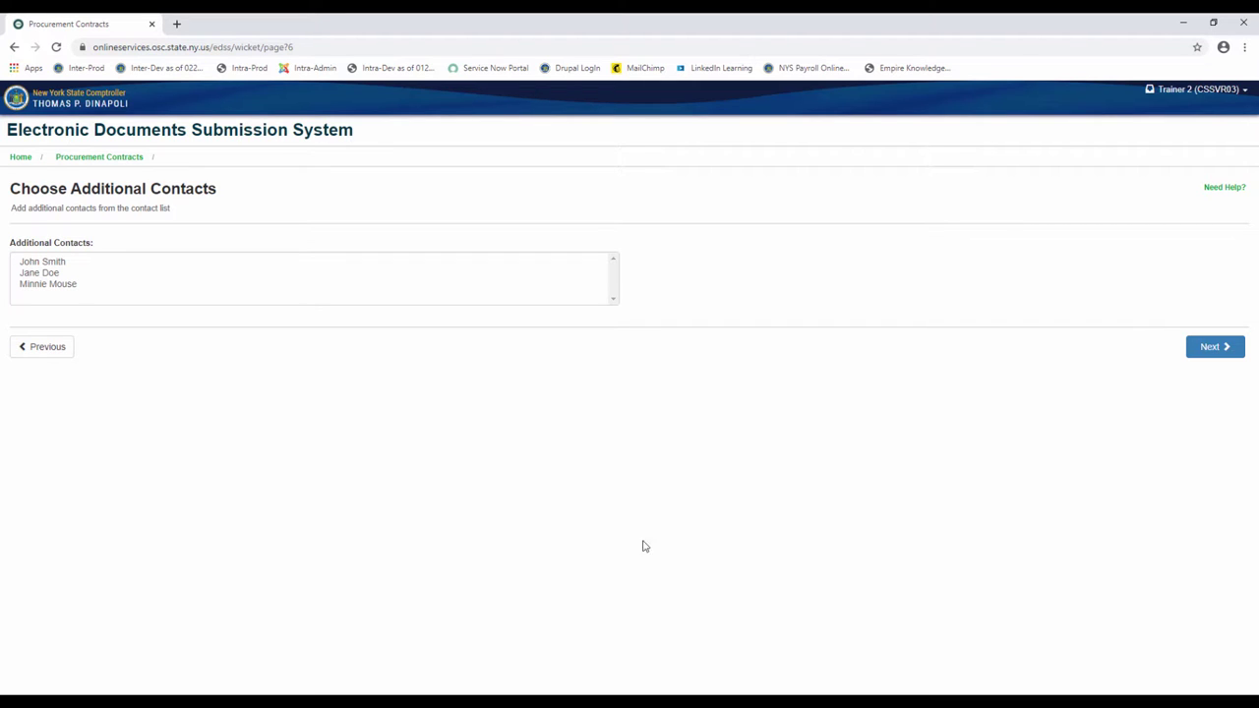
Step: Choose the first and third people in the list as additional contacts and continue to the submission review
click(104, 260)
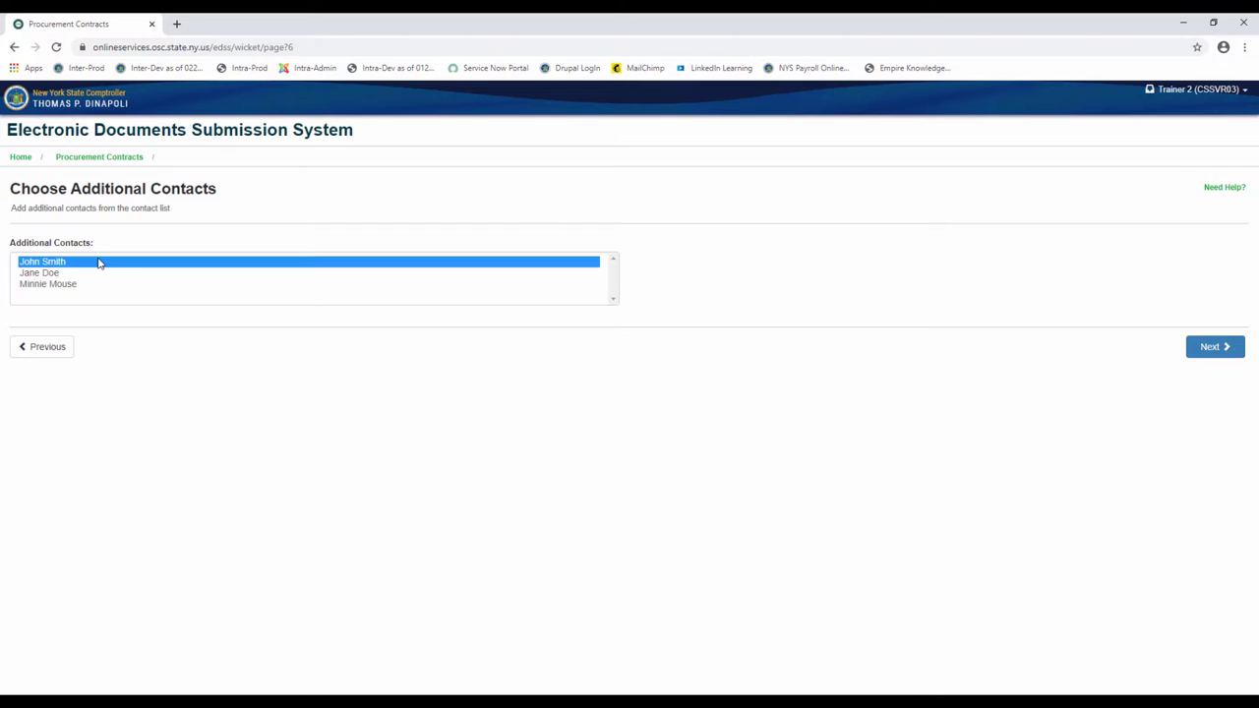
ctrl+click(91, 284)
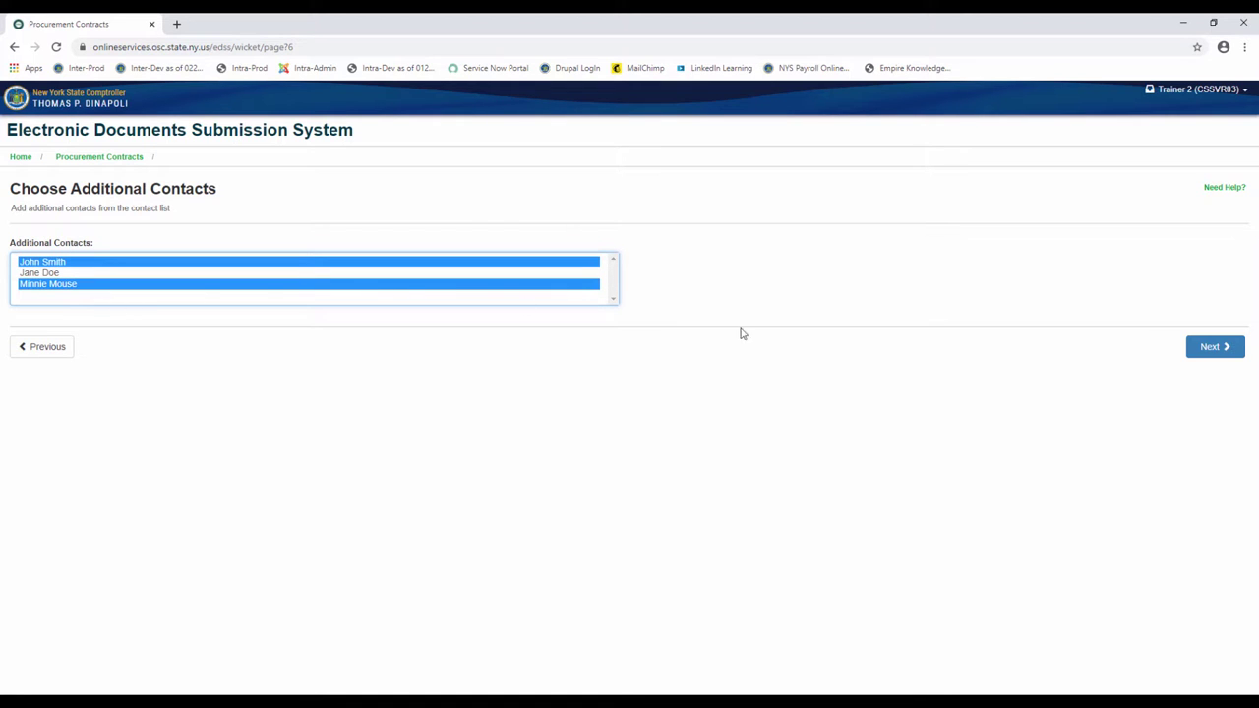
click(1219, 355)
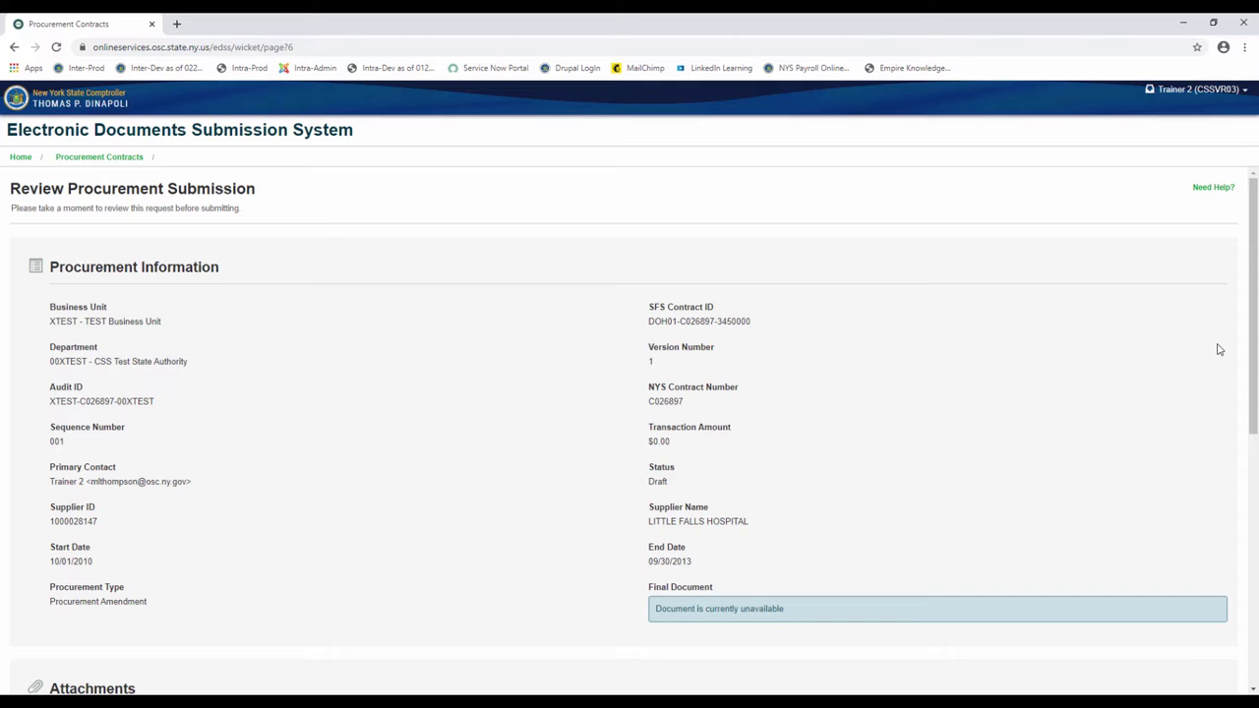
Step: Review the procurement submission and agree to its certification statement
scroll(1217, 349, down, 5)
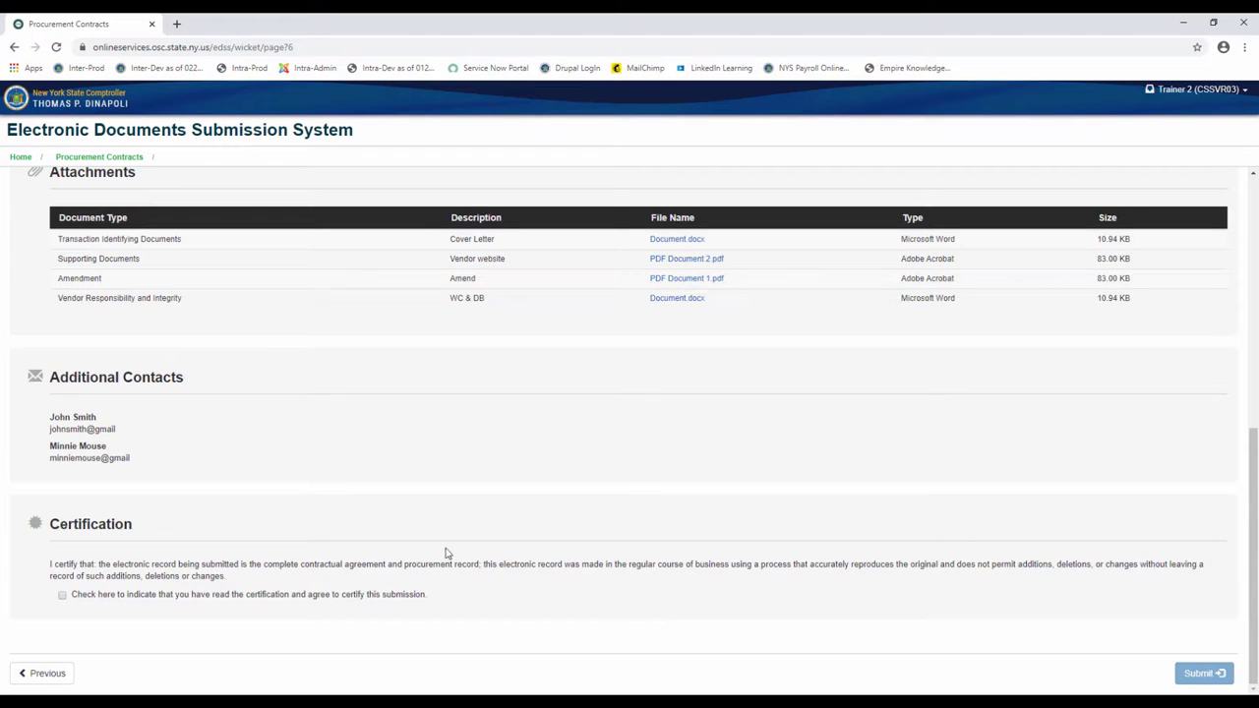
click(62, 597)
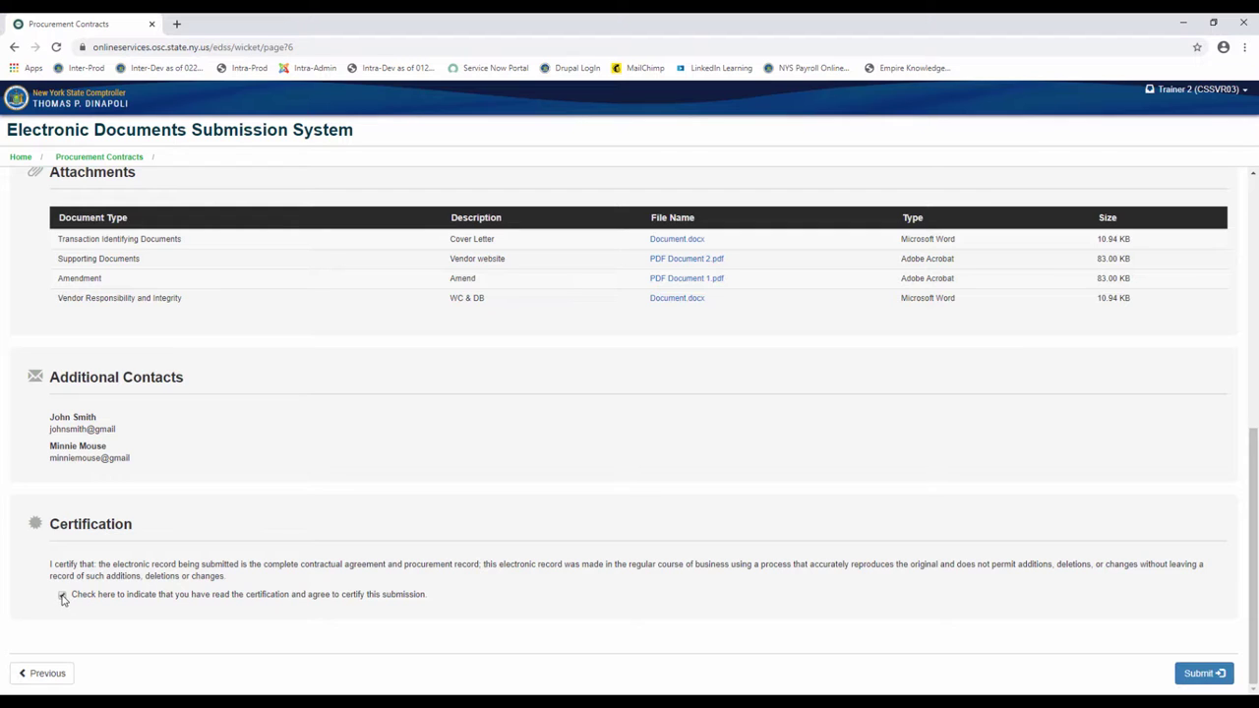